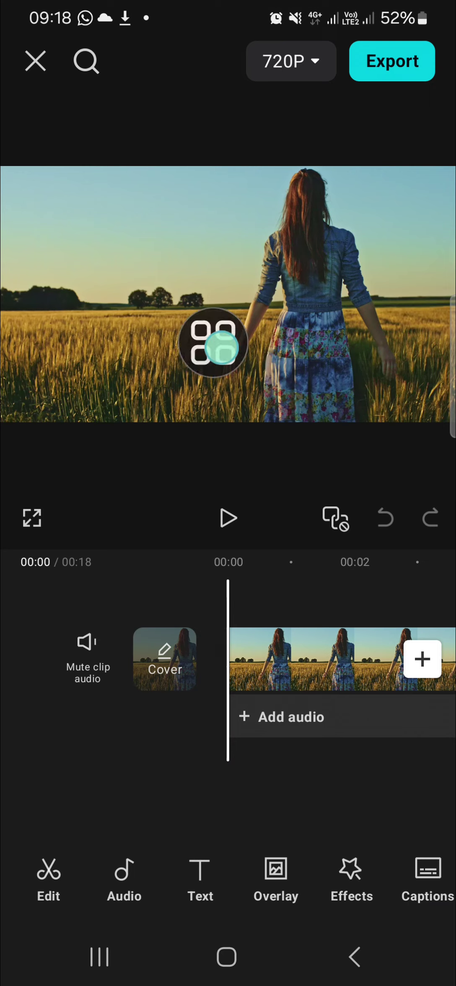
Step: Scroll the wheat-field project's toolbar to reach the Overlay option
{"action": "mouse_move", "coordinate": [222, 348]}
{"action": "left_mouse_down"}
{"action": "mouse_move", "coordinate": [301, 771]}
{"action": "mouse_move", "coordinate": [249, 863]}
{"action": "left_mouse_up"}
Step: Pick the 12-second space galaxy video from the Videos grid as an overlay
{"action": "left_click", "coordinate": [276, 875]}
{"action": "left_click", "coordinate": [255, 878]}
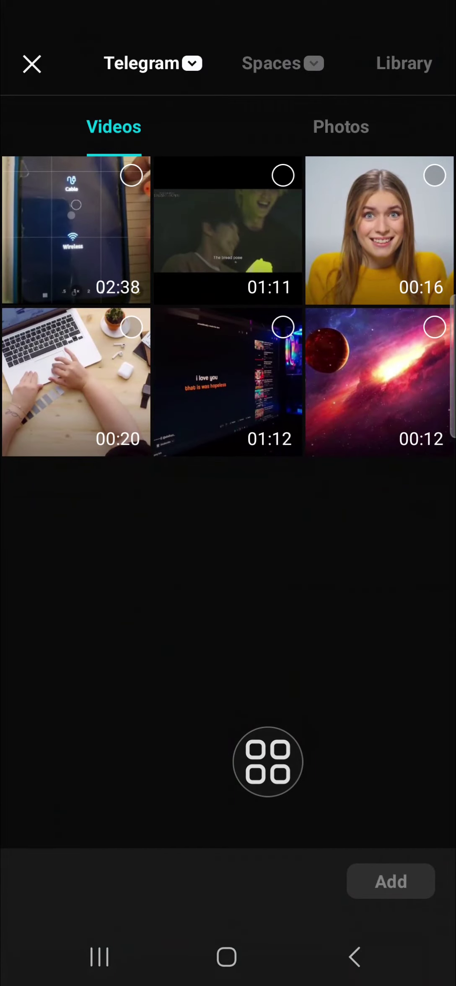
{"action": "mouse_move", "coordinate": [267, 762]}
{"action": "left_mouse_down"}
{"action": "mouse_move", "coordinate": [376, 428]}
{"action": "mouse_move", "coordinate": [375, 364]}
{"action": "mouse_move", "coordinate": [378, 393]}
{"action": "mouse_move", "coordinate": [380, 364]}
{"action": "mouse_move", "coordinate": [389, 420]}
{"action": "left_mouse_up"}
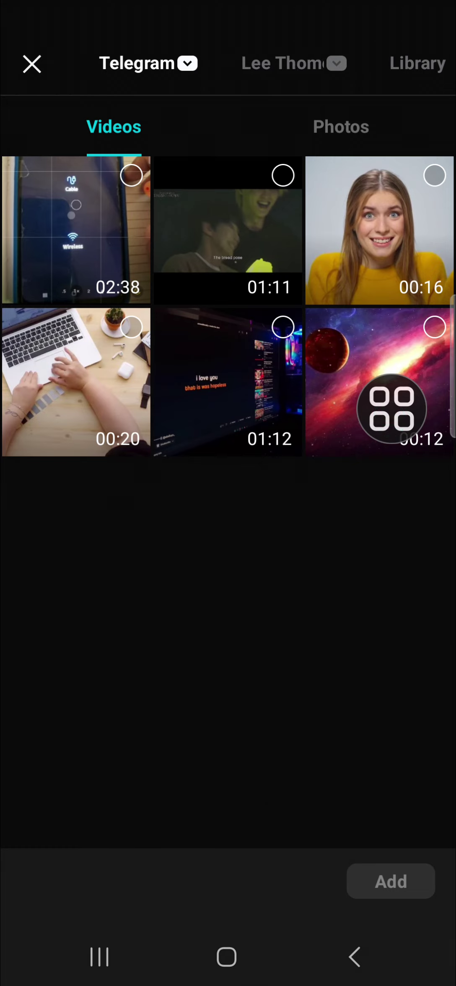
{"action": "mouse_move", "coordinate": [392, 408]}
{"action": "left_mouse_down"}
{"action": "mouse_move", "coordinate": [390, 367]}
{"action": "mouse_move", "coordinate": [380, 441]}
{"action": "mouse_move", "coordinate": [372, 699]}
{"action": "mouse_move", "coordinate": [401, 776]}
{"action": "left_mouse_up"}
{"action": "left_click", "coordinate": [430, 343]}
Step: Add the galaxy overlay and stretch it to the full frame width
{"action": "left_click", "coordinate": [391, 882]}
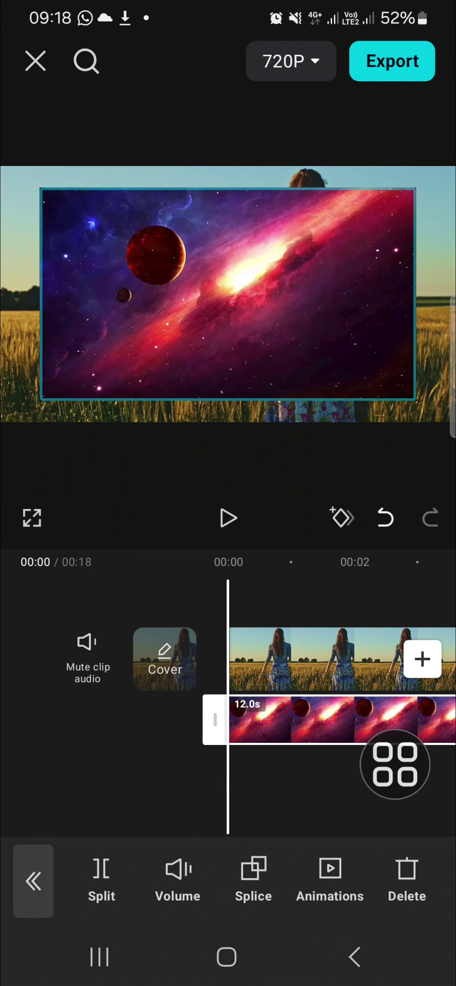
{"action": "left_click_drag", "start_coordinate": [280, 301], "coordinate": [275, 295]}
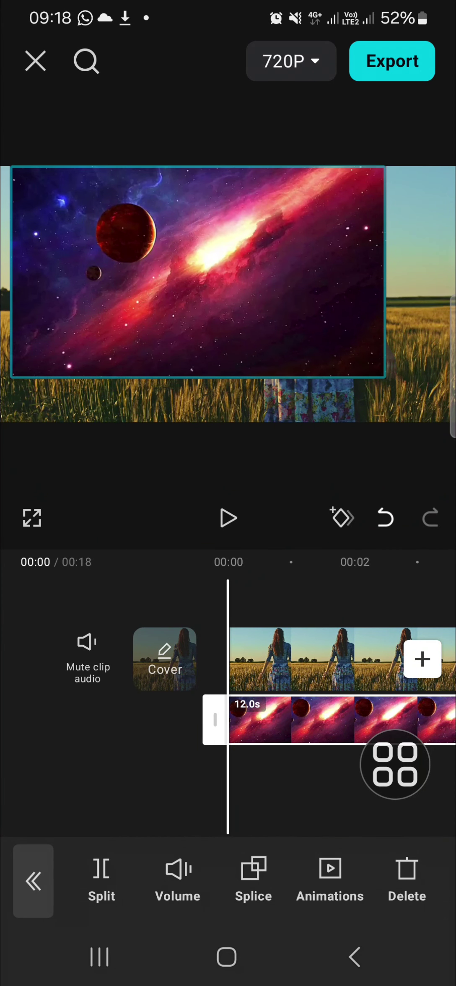
{"action": "left_click_drag", "start_coordinate": [386, 380], "coordinate": [418, 408]}
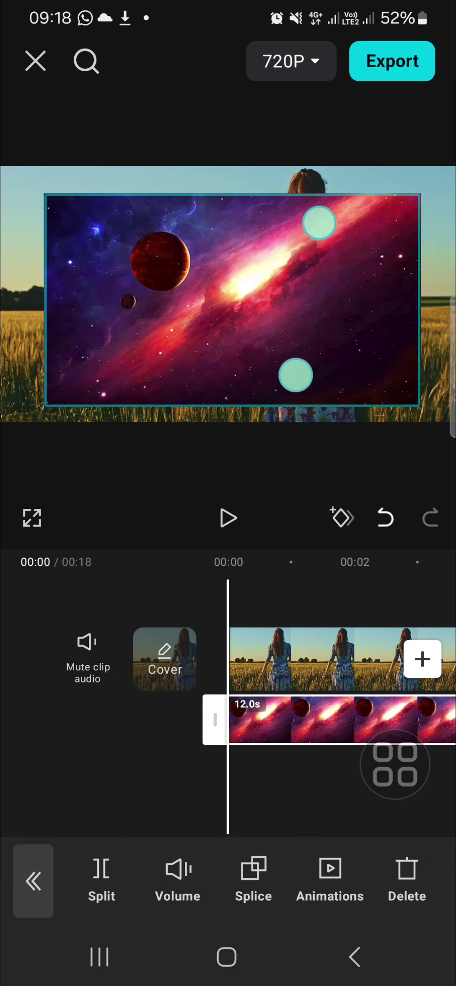
{"action": "left_click_drag", "start_coordinate": [293, 374], "coordinate": [279, 390]}
{"action": "left_click_drag", "start_coordinate": [319, 209], "coordinate": [322, 197]}
{"action": "left_click_drag", "start_coordinate": [279, 390], "coordinate": [279, 397]}
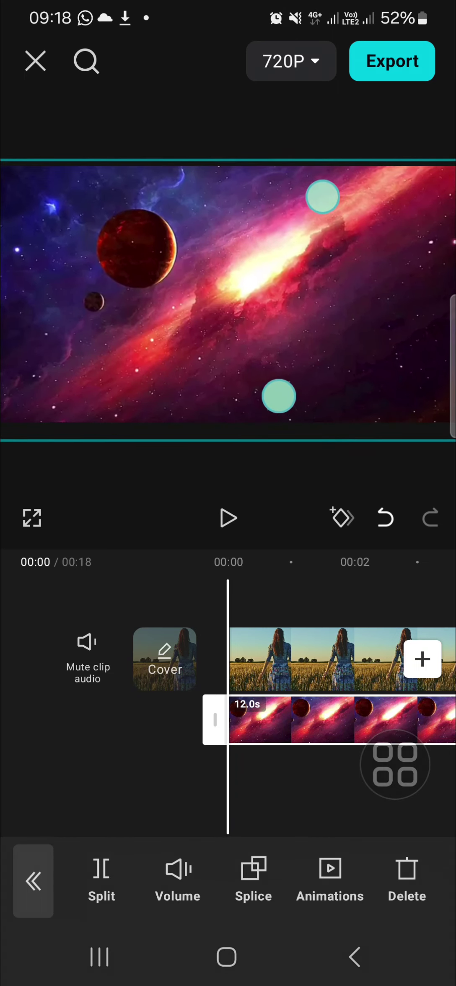
{"action": "left_click_drag", "start_coordinate": [288, 818], "coordinate": [222, 815]}
Step: Split the wheat-field clip where the overlay ends and delete the leftover end
{"action": "left_click_drag", "start_coordinate": [282, 793], "coordinate": [177, 794]}
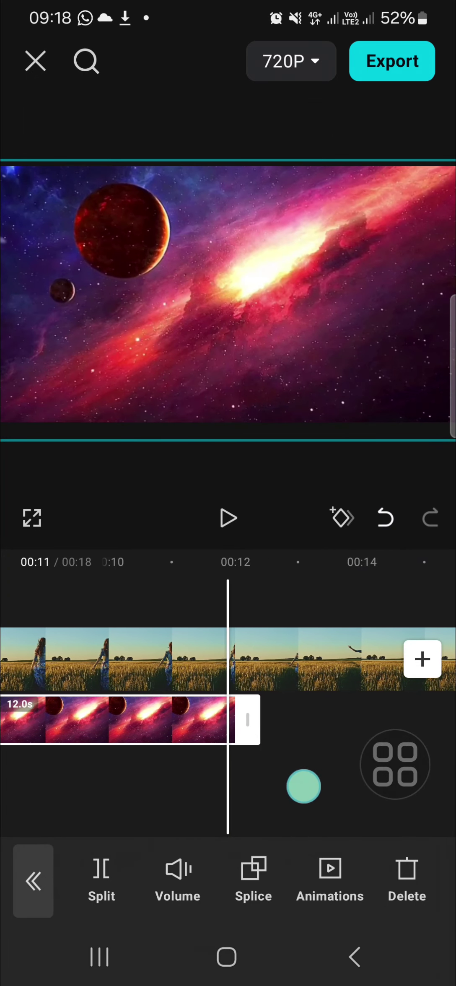
{"action": "mouse_move", "coordinate": [304, 785]}
{"action": "left_mouse_down"}
{"action": "mouse_move", "coordinate": [271, 788]}
{"action": "mouse_move", "coordinate": [287, 789]}
{"action": "mouse_move", "coordinate": [280, 789]}
{"action": "mouse_move", "coordinate": [296, 754]}
{"action": "mouse_move", "coordinate": [293, 752]}
{"action": "left_mouse_up"}
{"action": "left_click", "coordinate": [275, 651]}
{"action": "left_click", "coordinate": [279, 670]}
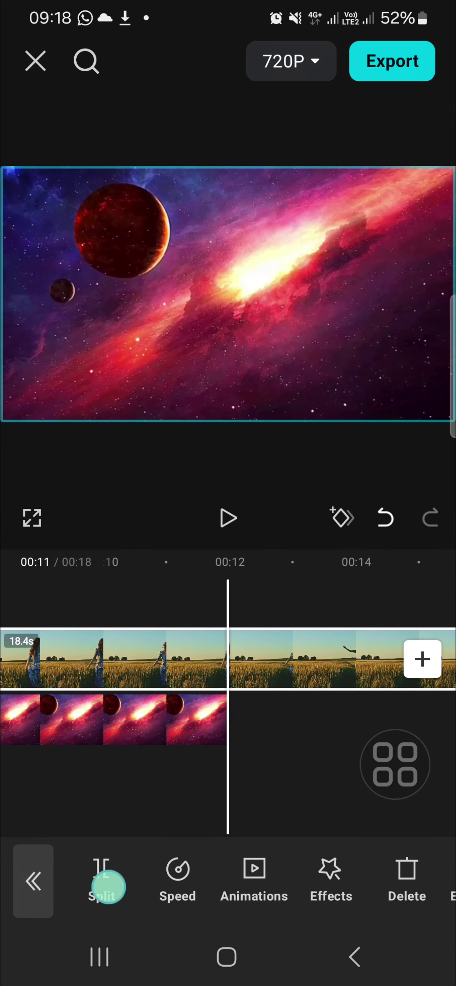
{"action": "left_click", "coordinate": [106, 885]}
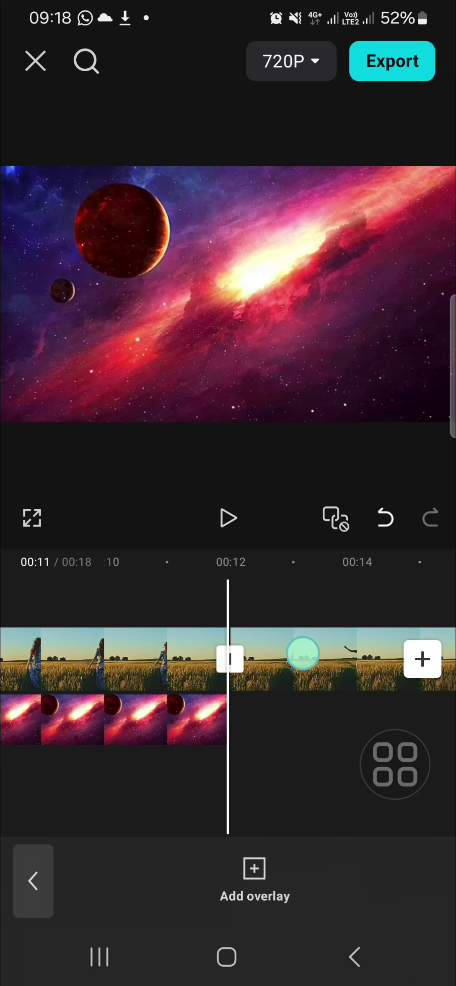
{"action": "left_click", "coordinate": [303, 655]}
{"action": "left_click", "coordinate": [406, 887]}
{"action": "mouse_move", "coordinate": [115, 755]}
{"action": "left_mouse_down"}
{"action": "mouse_move", "coordinate": [385, 755]}
{"action": "mouse_move", "coordinate": [366, 663]}
{"action": "left_mouse_up"}
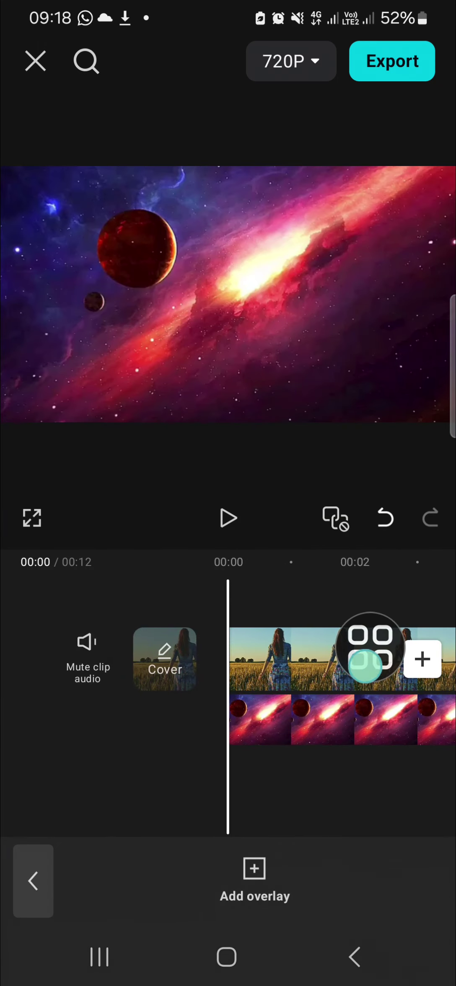
Step: Apply a Horizontal mask to the galaxy overlay
{"action": "left_click", "coordinate": [296, 732]}
{"action": "left_click_drag", "start_coordinate": [232, 906], "coordinate": [77, 906]}
{"action": "mouse_move", "coordinate": [324, 925]}
{"action": "left_mouse_down"}
{"action": "mouse_move", "coordinate": [213, 925]}
{"action": "mouse_move", "coordinate": [190, 933]}
{"action": "mouse_move", "coordinate": [204, 917]}
{"action": "left_mouse_up"}
{"action": "left_click_drag", "start_coordinate": [355, 909], "coordinate": [221, 908]}
{"action": "left_click_drag", "start_coordinate": [339, 915], "coordinate": [214, 915]}
{"action": "left_click_drag", "start_coordinate": [370, 907], "coordinate": [221, 908]}
{"action": "mouse_move", "coordinate": [385, 903]}
{"action": "left_mouse_down"}
{"action": "mouse_move", "coordinate": [253, 904]}
{"action": "mouse_move", "coordinate": [221, 921]}
{"action": "left_mouse_up"}
{"action": "left_click_drag", "start_coordinate": [340, 909], "coordinate": [275, 914]}
{"action": "left_click_drag", "start_coordinate": [372, 648], "coordinate": [347, 798]}
{"action": "left_click", "coordinate": [332, 879]}
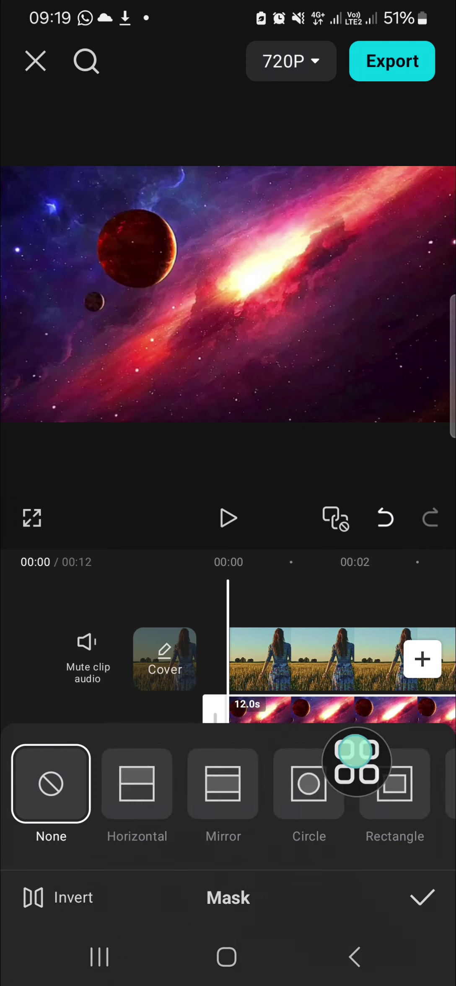
{"action": "mouse_move", "coordinate": [356, 763]}
{"action": "left_mouse_down"}
{"action": "mouse_move", "coordinate": [185, 754]}
{"action": "mouse_move", "coordinate": [183, 678]}
{"action": "left_mouse_up"}
{"action": "left_click", "coordinate": [138, 783]}
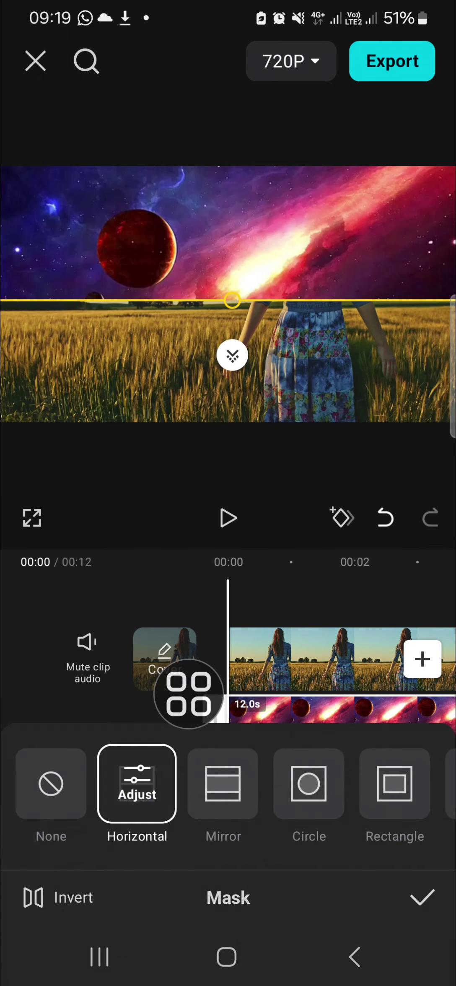
Step: Align the mask line with the horizon and feather its edge
{"action": "mouse_move", "coordinate": [366, 306]}
{"action": "left_mouse_down"}
{"action": "mouse_move", "coordinate": [368, 229]}
{"action": "mouse_move", "coordinate": [364, 259]}
{"action": "left_mouse_up"}
{"action": "mouse_move", "coordinate": [228, 315]}
{"action": "left_mouse_down"}
{"action": "mouse_move", "coordinate": [227, 309]}
{"action": "mouse_move", "coordinate": [221, 398]}
{"action": "left_mouse_up"}
{"action": "left_click_drag", "start_coordinate": [230, 265], "coordinate": [231, 276]}
Step: Confirm the horizontal mask on the galaxy overlay
{"action": "left_click", "coordinate": [423, 897]}
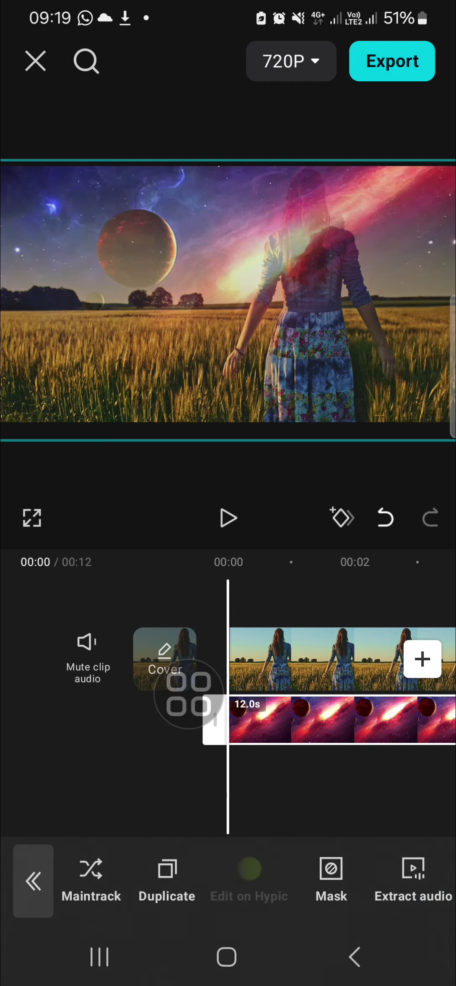
{"action": "left_click_drag", "start_coordinate": [179, 886], "coordinate": [404, 908]}
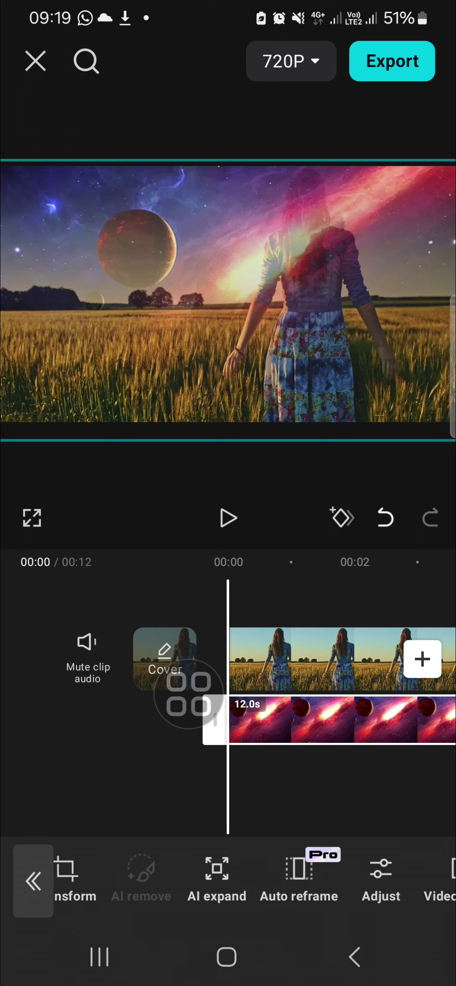
{"action": "left_click_drag", "start_coordinate": [336, 886], "coordinate": [443, 886]}
{"action": "left_click_drag", "start_coordinate": [224, 887], "coordinate": [439, 925]}
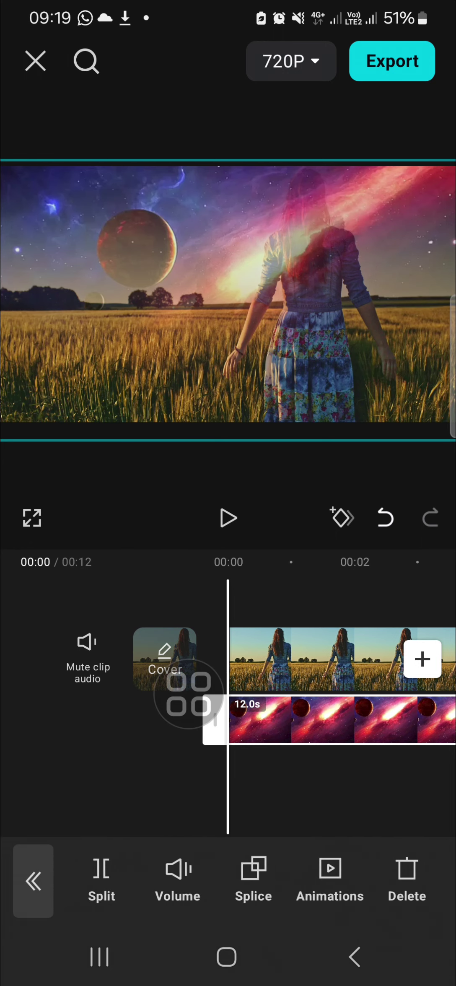
Step: Preview Lighten, Filter, Overlay, Hard and Soft blends, then apply Burn
{"action": "left_click", "coordinate": [258, 876]}
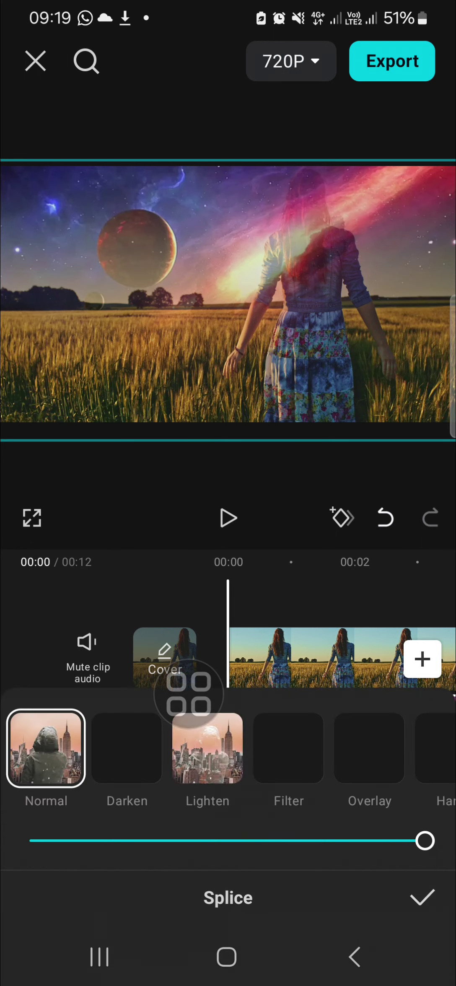
{"action": "left_click", "coordinate": [208, 748]}
{"action": "left_click", "coordinate": [285, 752]}
{"action": "left_click", "coordinate": [363, 759]}
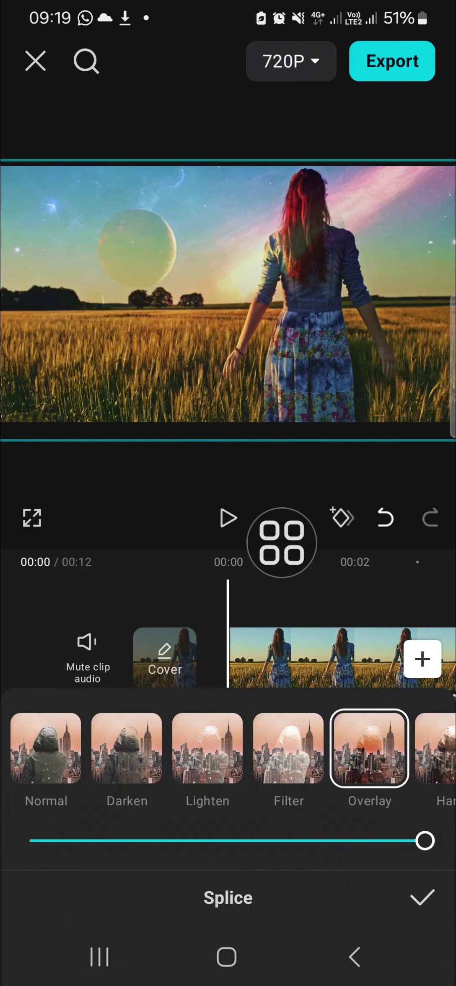
{"action": "left_click_drag", "start_coordinate": [324, 797], "coordinate": [216, 799]}
{"action": "left_click", "coordinate": [316, 753]}
{"action": "left_click", "coordinate": [376, 751]}
{"action": "left_click_drag", "start_coordinate": [403, 765], "coordinate": [185, 824]}
{"action": "left_click", "coordinate": [308, 759]}
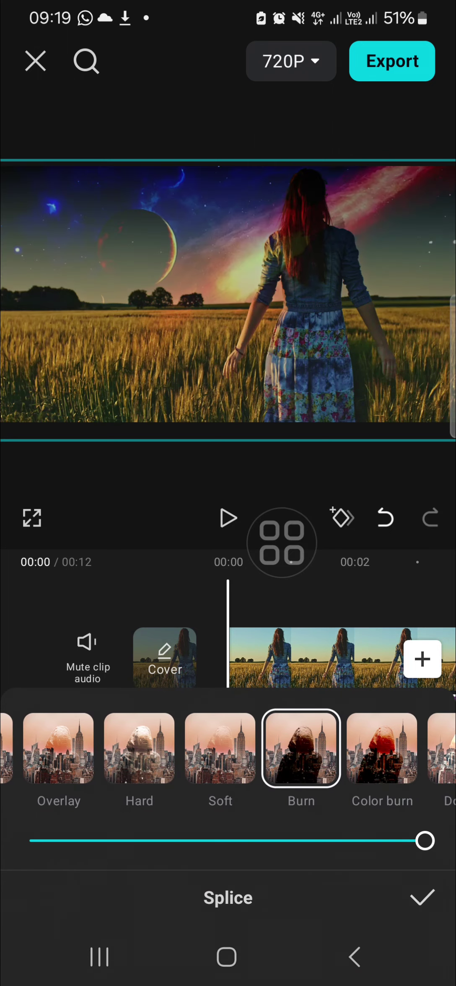
{"action": "left_click", "coordinate": [424, 907]}
{"action": "left_click", "coordinate": [229, 517]}
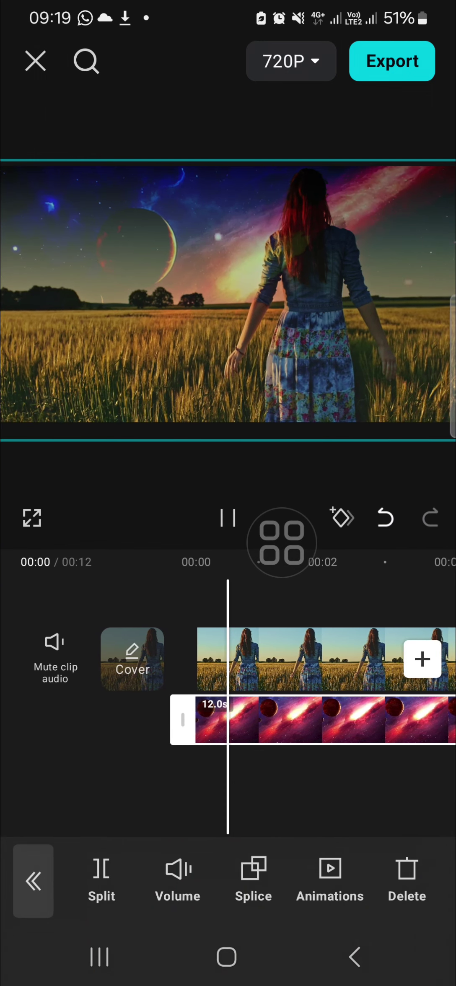